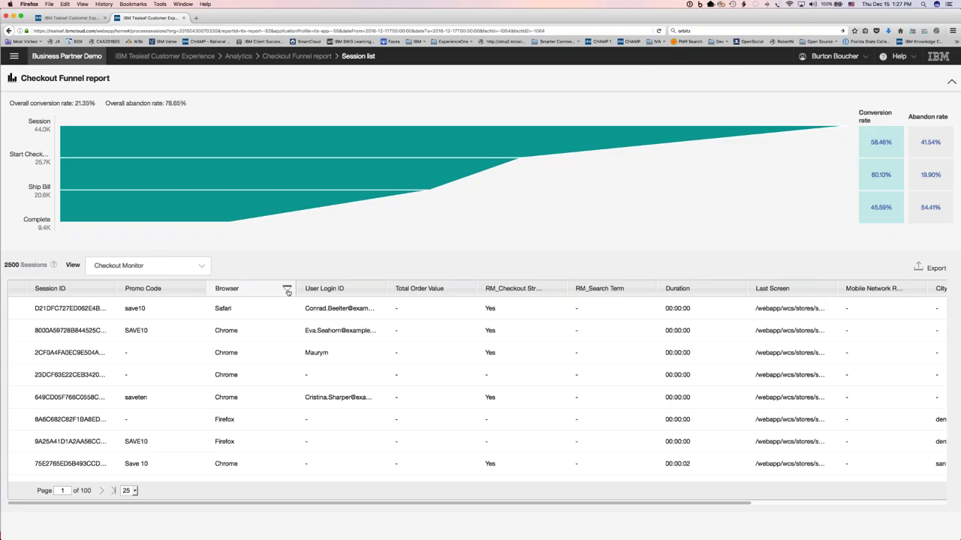
- Filter the Checkout Funnel session list by browser so that only Safari sessions are included
{"action": "left_click", "coordinate": [287, 290]}
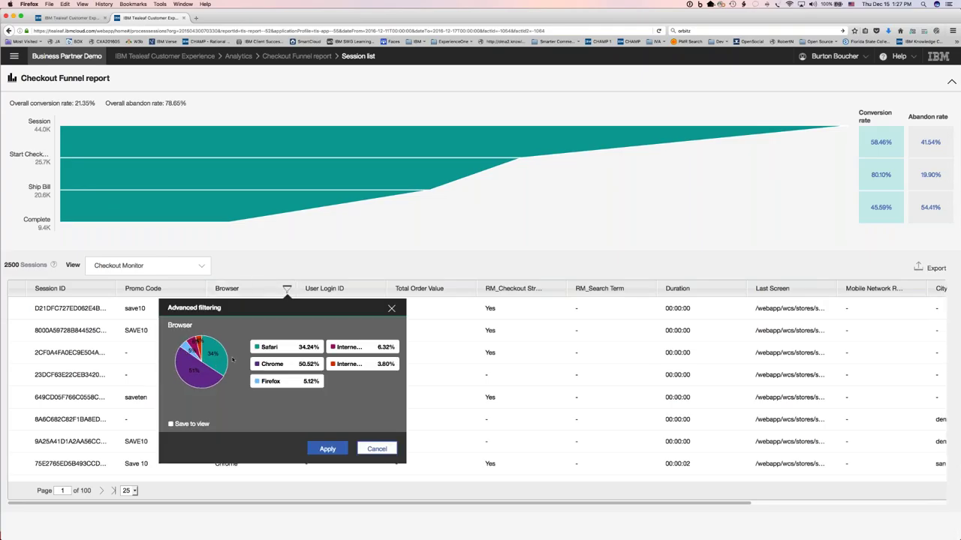
{"action": "left_click", "coordinate": [285, 349]}
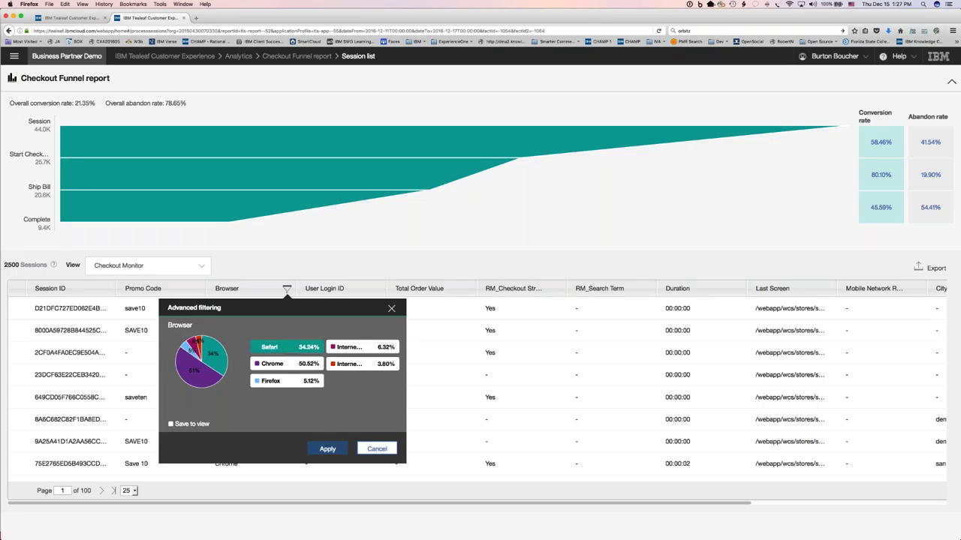
{"action": "left_click", "coordinate": [331, 450]}
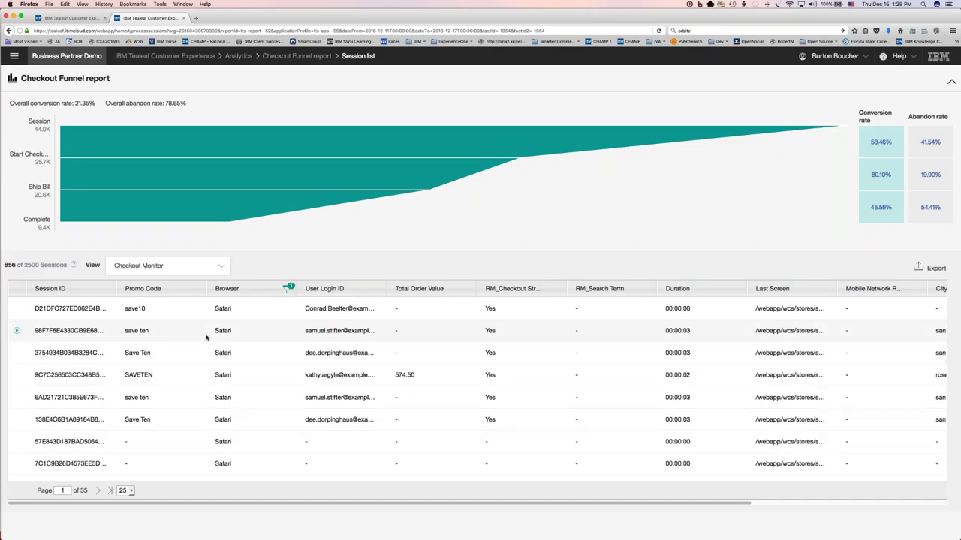
- Replay the second session in the filtered list and jump to the shopping-cart step where promoCode changes to "save 10"
{"action": "left_click", "coordinate": [16, 331]}
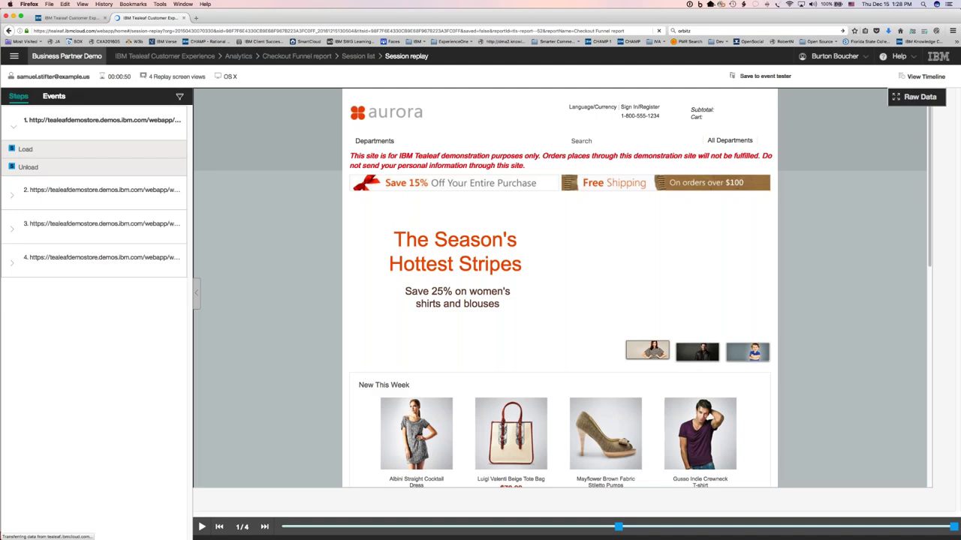
{"action": "left_click", "coordinate": [201, 527]}
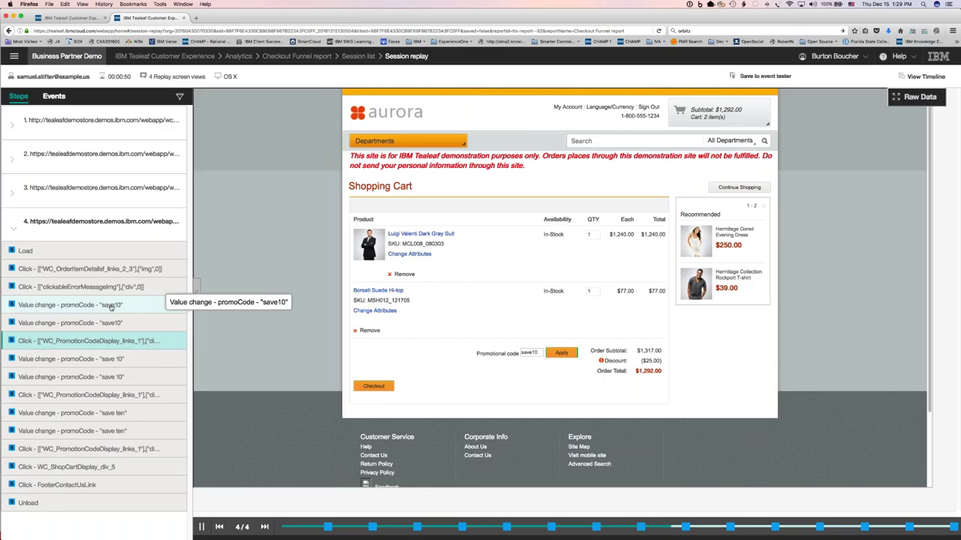
{"action": "left_click", "coordinate": [112, 362]}
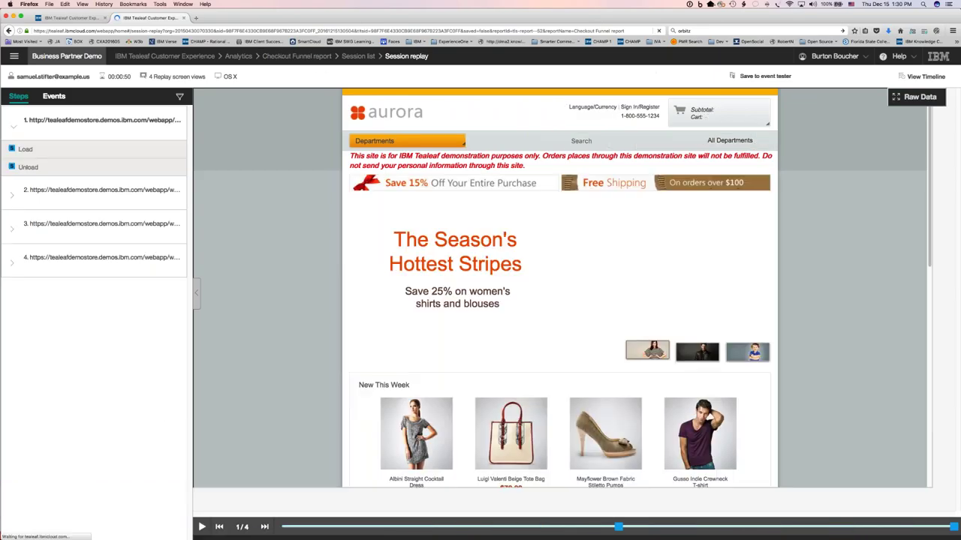
- View the session's timeline and examine the recorded steps of the AjaxOrderItemDisplayView page
{"action": "left_click", "coordinate": [912, 78]}
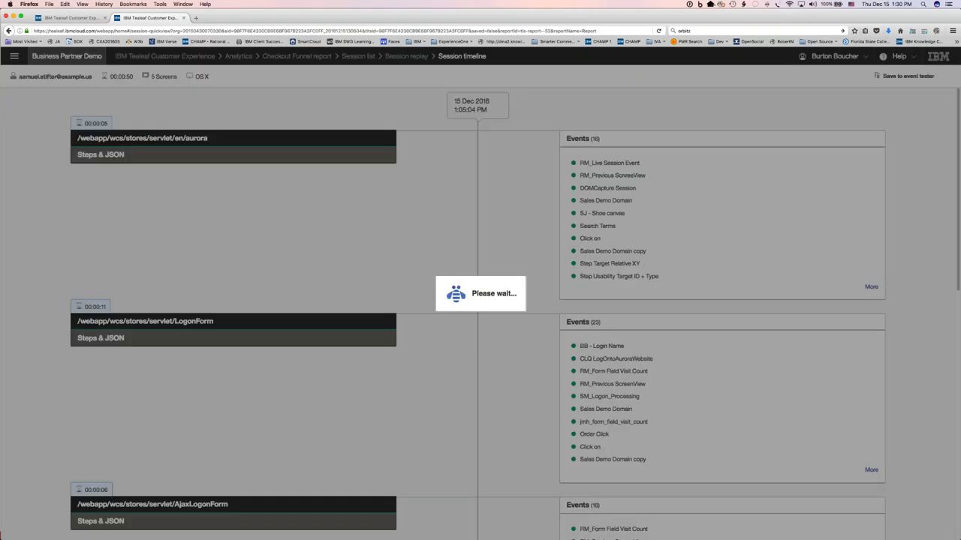
{"action": "scroll", "coordinate": [655, 316], "scroll_direction": "down", "scroll_amount": 10}
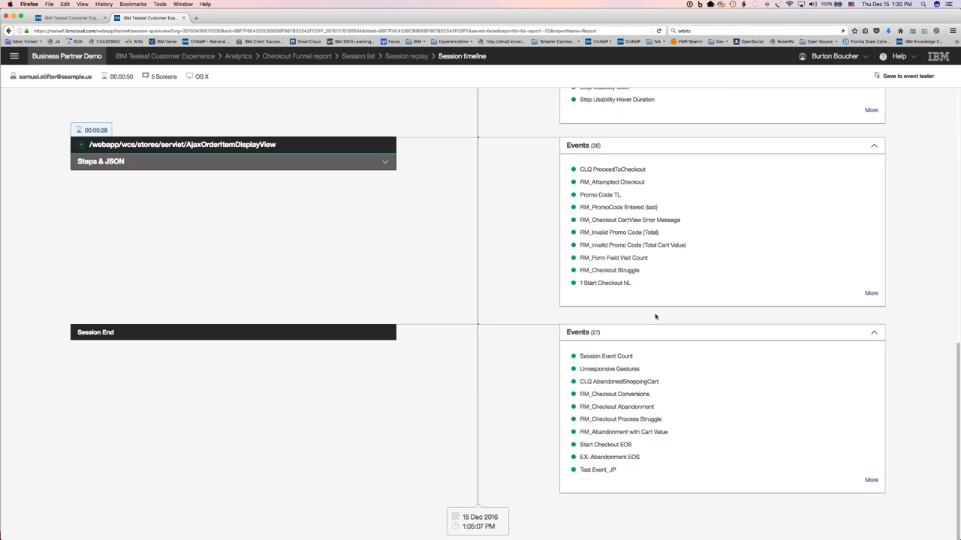
{"action": "left_click", "coordinate": [386, 162]}
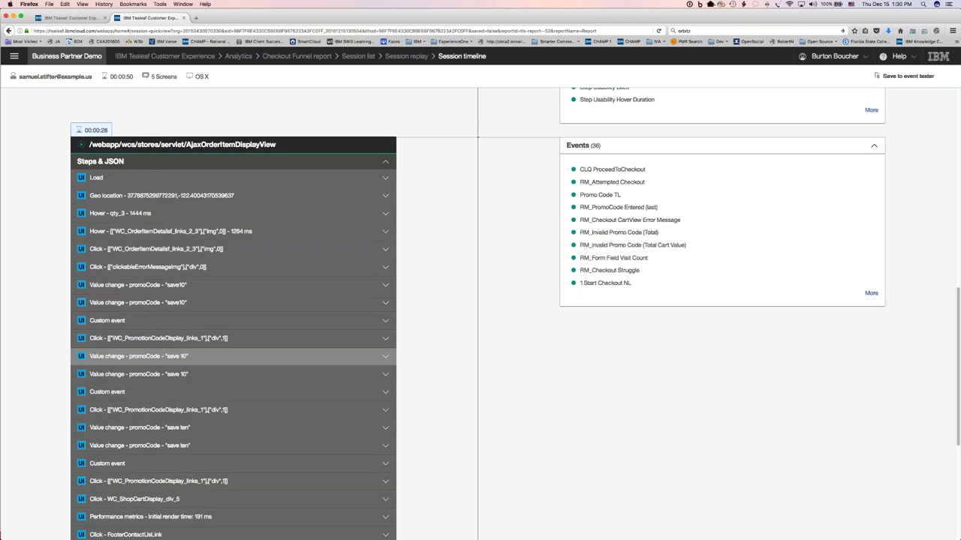
{"action": "scroll", "coordinate": [297, 370], "scroll_direction": "down", "scroll_amount": 3}
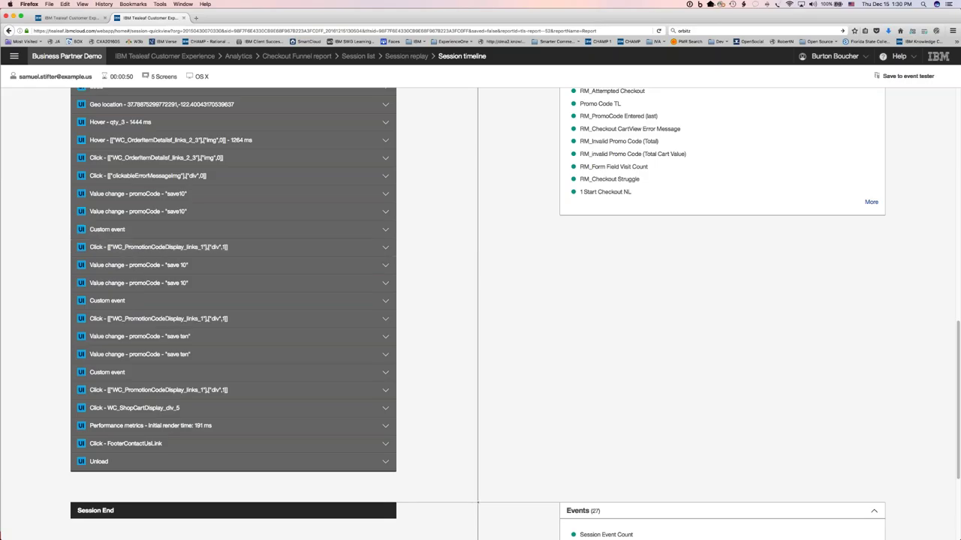
{"action": "scroll", "coordinate": [450, 265], "scroll_direction": "up", "scroll_amount": 3}
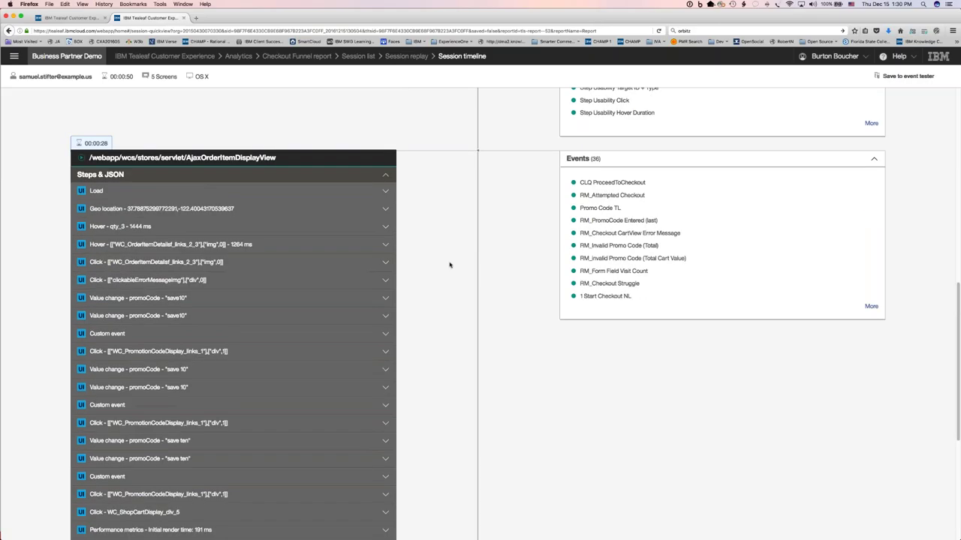
- Replay the session from the AjaxOrderItemDisplayView page, inspect the Load step's raw response in a widened view, and close the raw data
{"action": "left_click", "coordinate": [81, 218]}
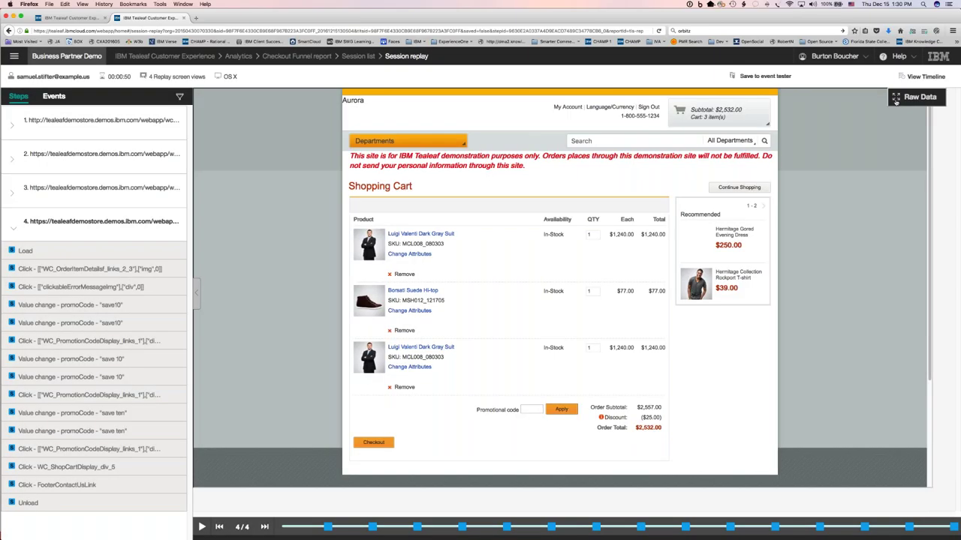
{"action": "left_click", "coordinate": [917, 96]}
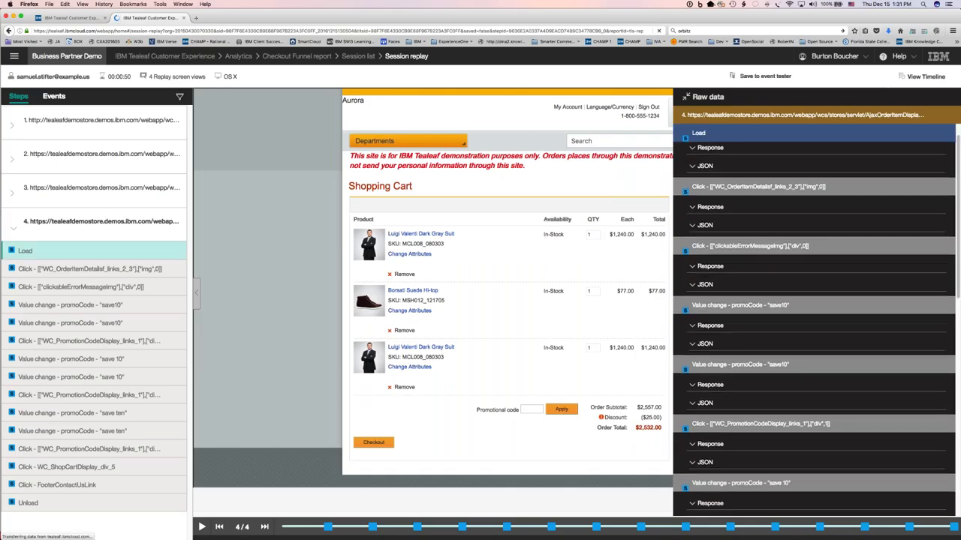
{"action": "left_click", "coordinate": [692, 149]}
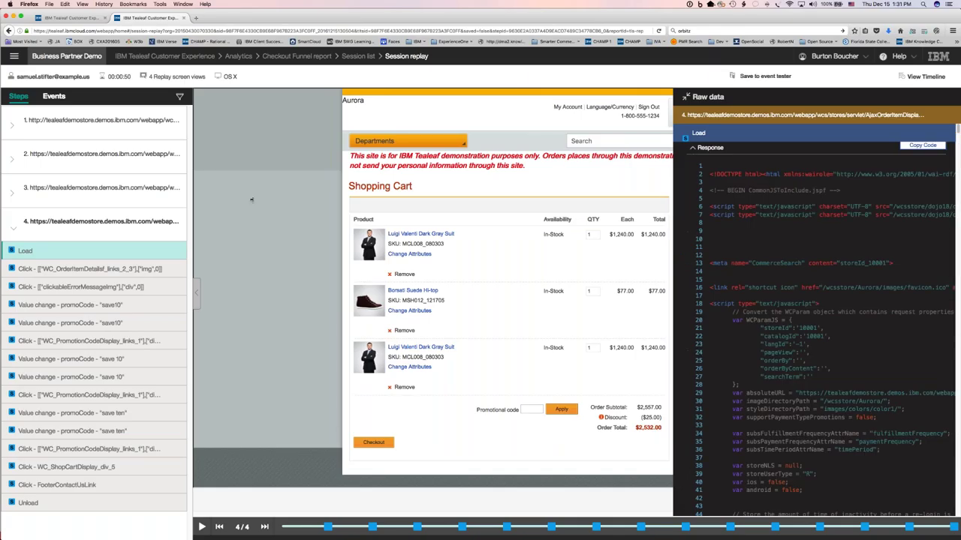
{"action": "left_click_drag", "start_coordinate": [251, 199], "coordinate": [252, 199]}
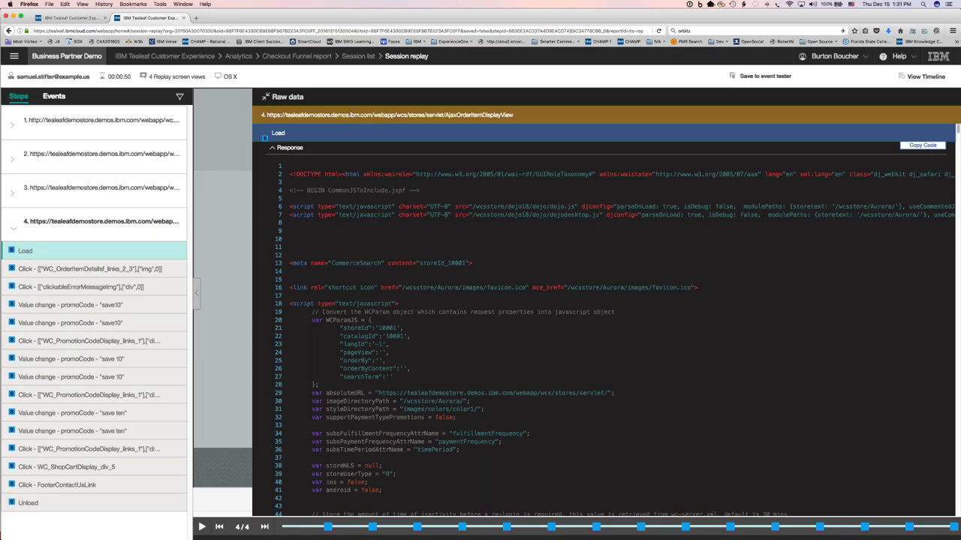
{"action": "left_click", "coordinate": [264, 97]}
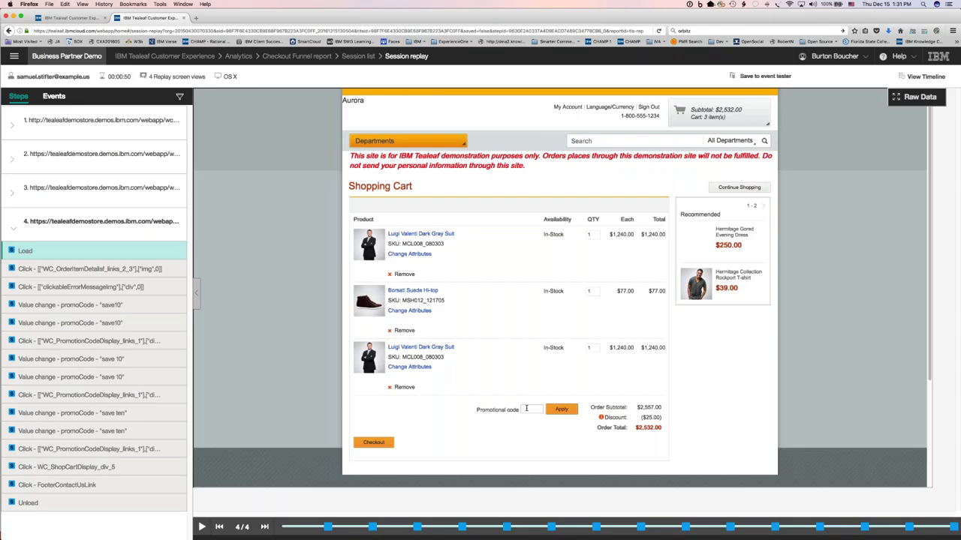
- Return to the Analytics workspace, expand the Invalid promocode report, and check the bars for 14 and 15 Dec 2016
{"action": "left_click", "coordinate": [238, 56]}
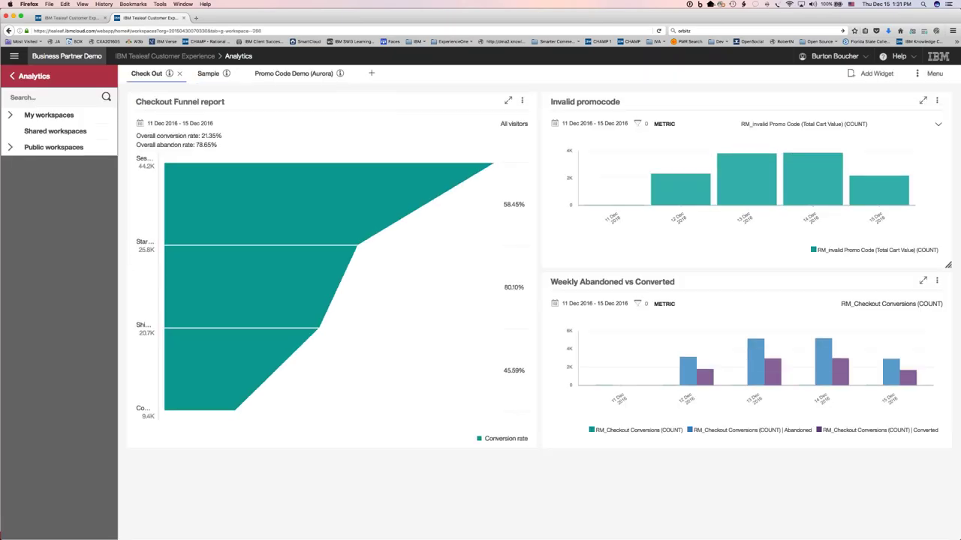
{"action": "left_click", "coordinate": [924, 102]}
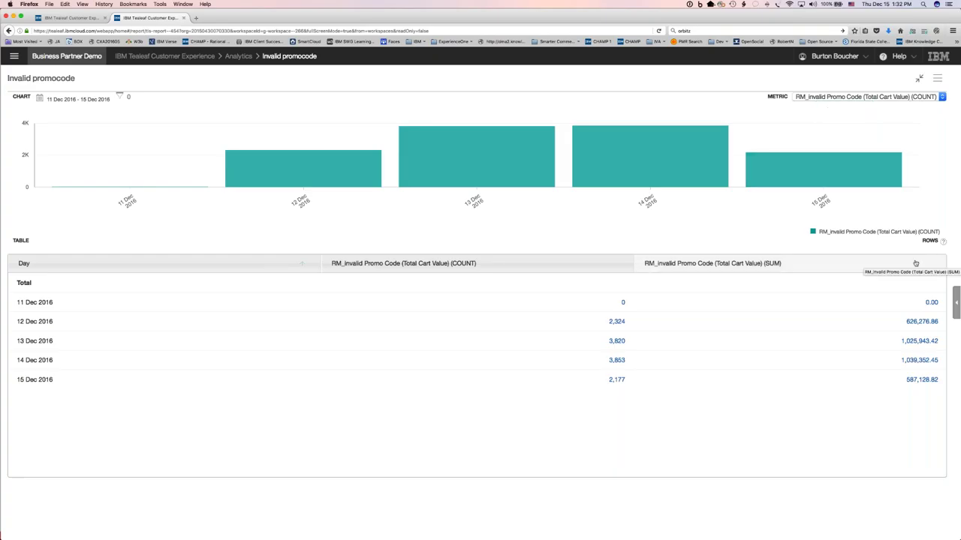
{"action": "mouse_move", "coordinate": [685, 137]}
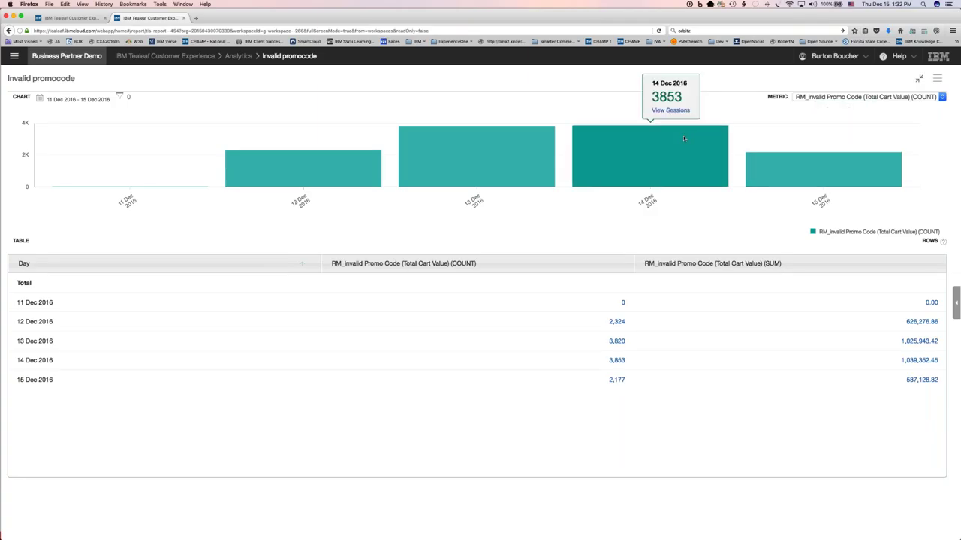
{"action": "mouse_move", "coordinate": [837, 181]}
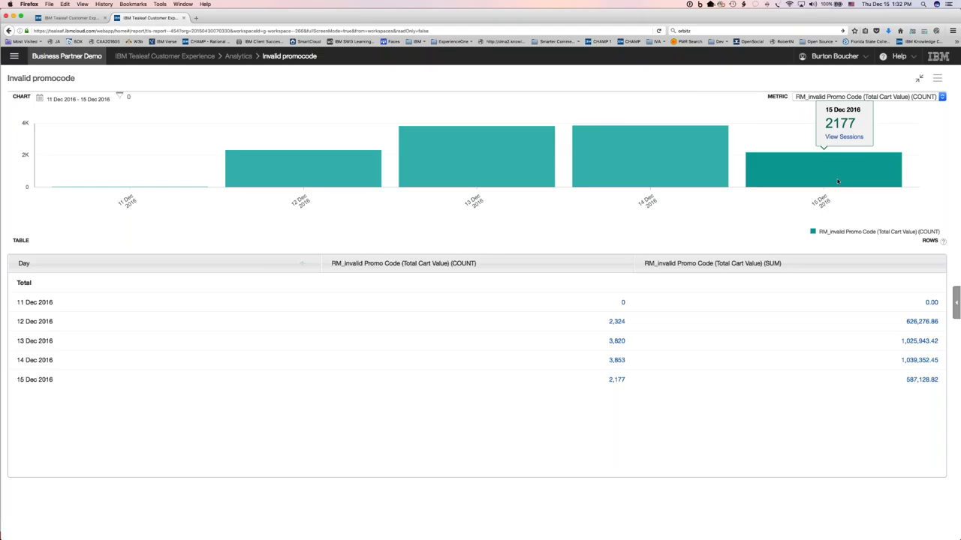
- Add the RM_Promo Code breakout to the Invalid promocode report by searching the breakouts for "pro"
{"action": "left_click", "coordinate": [955, 304]}
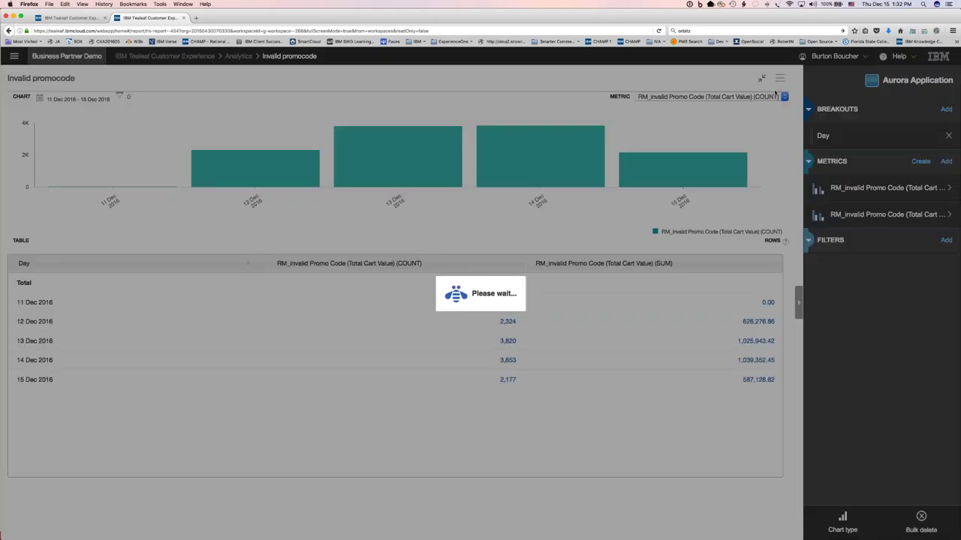
{"action": "type", "text": "p"}
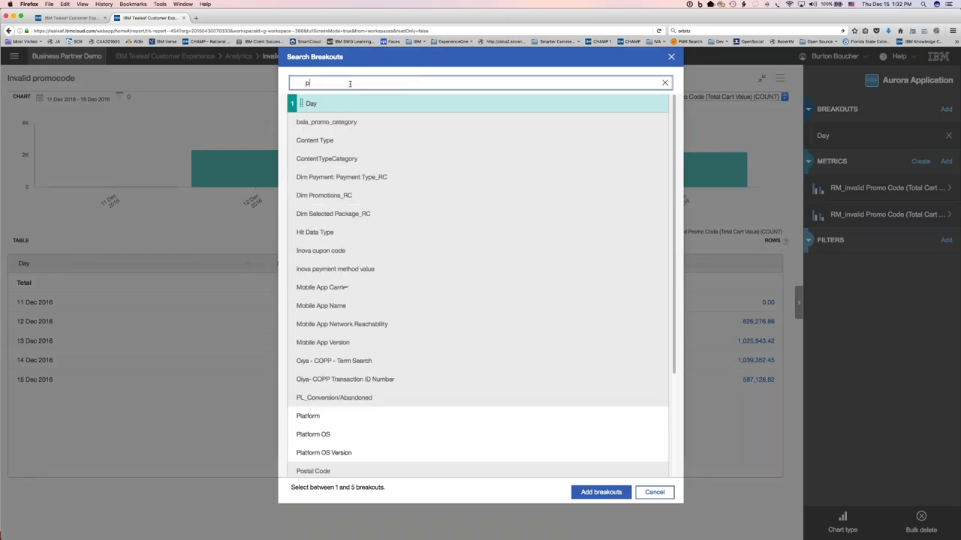
{"action": "type", "text": "ro"}
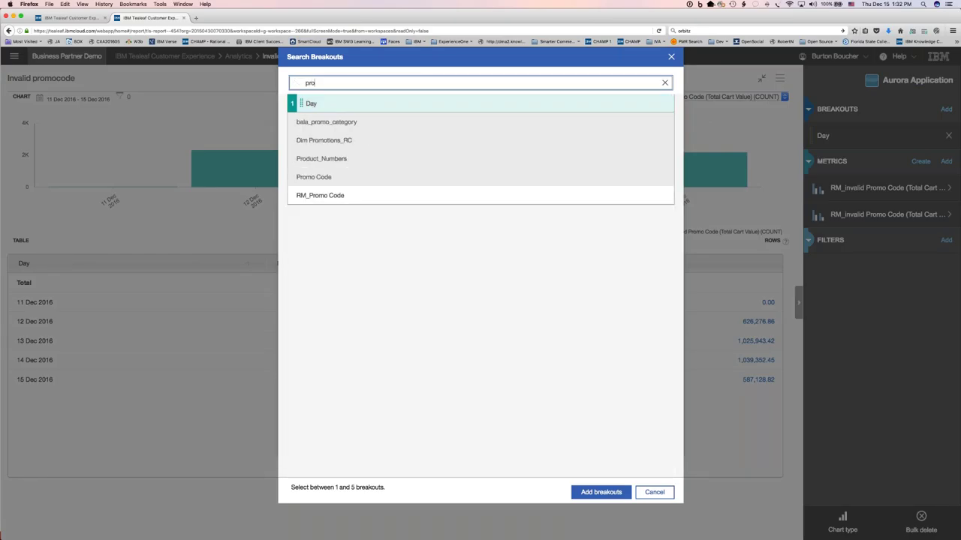
{"action": "left_click", "coordinate": [321, 195]}
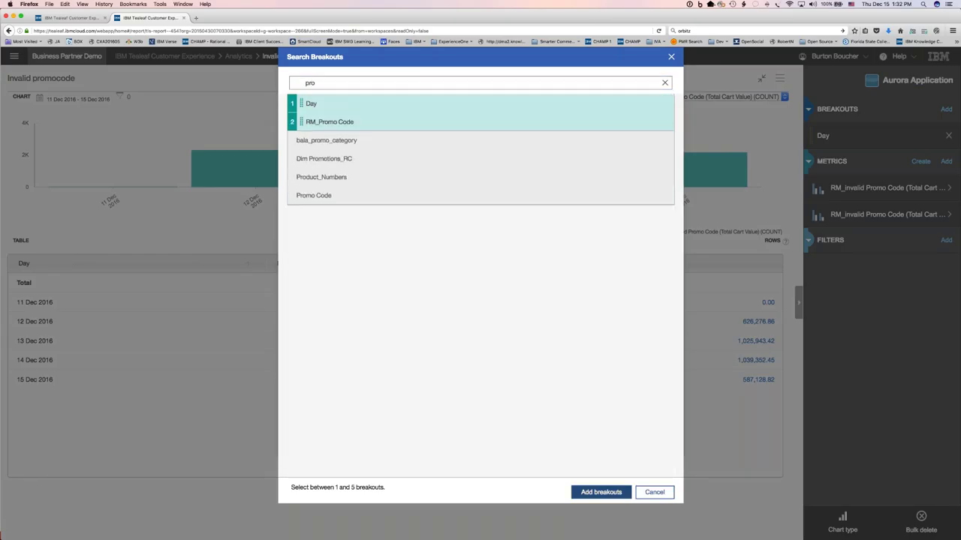
{"action": "left_click", "coordinate": [597, 492]}
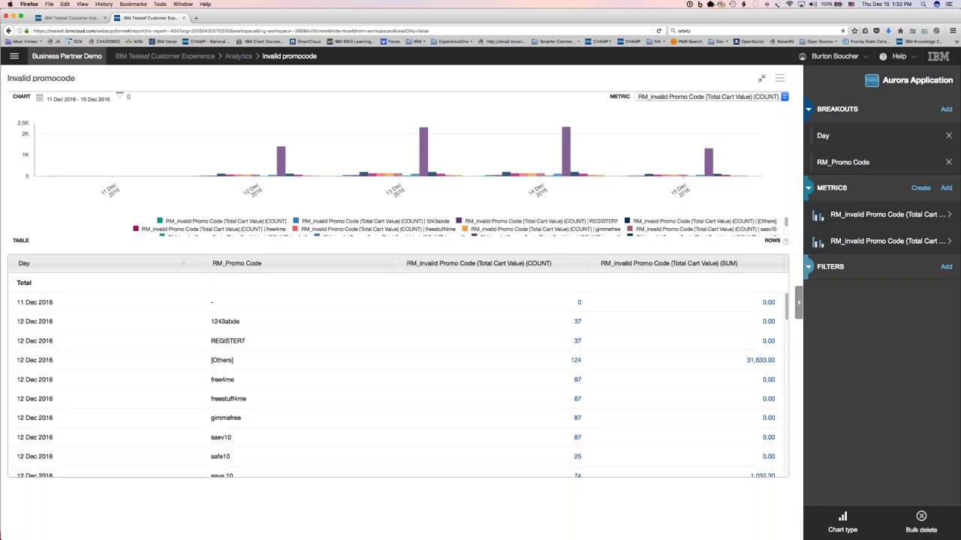
{"action": "mouse_move", "coordinate": [567, 132]}
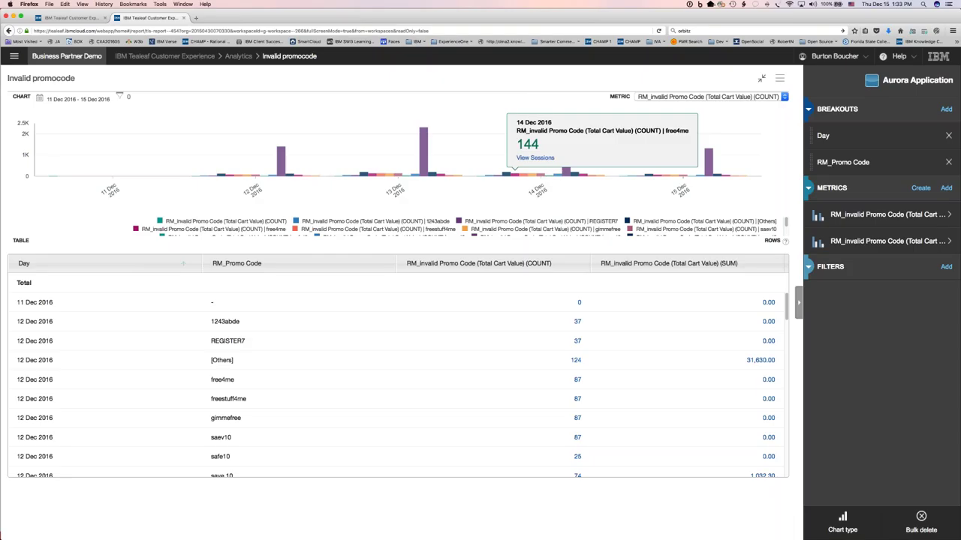
- Add an RM_Promo Code filter to the report that includes only the code save10
{"action": "left_click", "coordinate": [946, 268]}
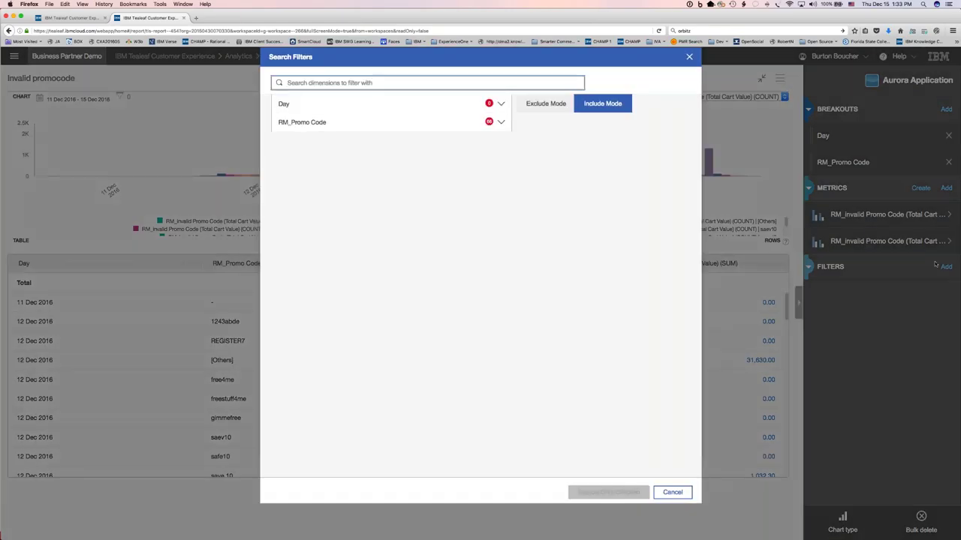
{"action": "left_click", "coordinate": [877, 274]}
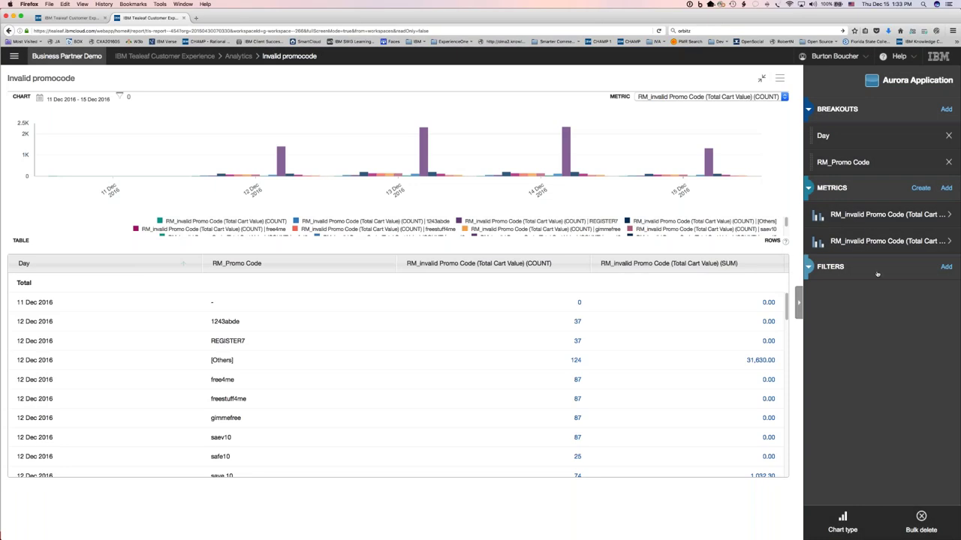
{"action": "left_click", "coordinate": [876, 274]}
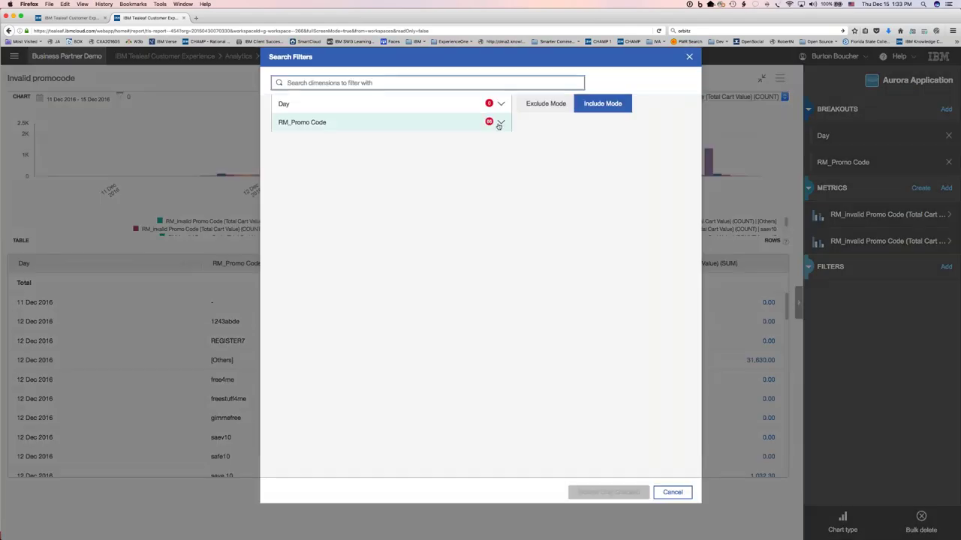
{"action": "left_click", "coordinate": [498, 126]}
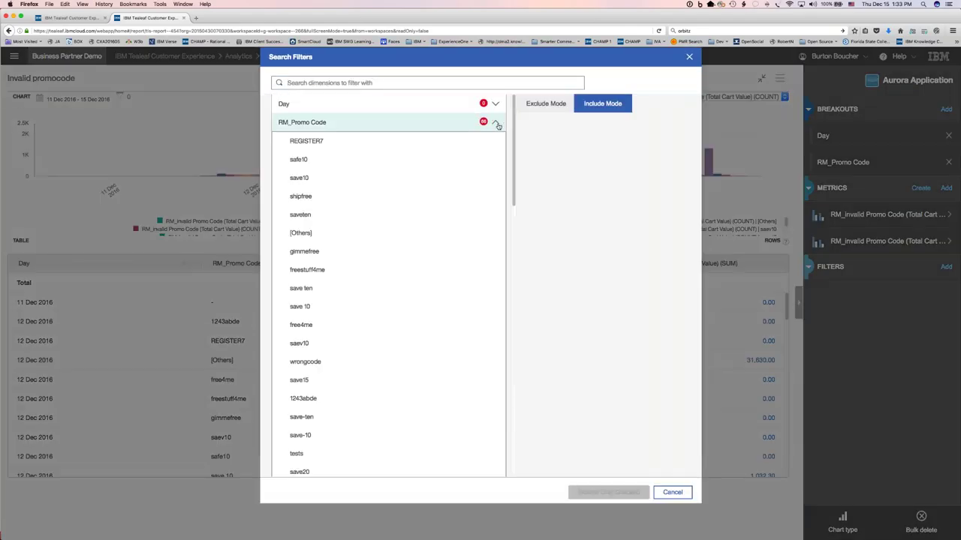
{"action": "left_click", "coordinate": [316, 182]}
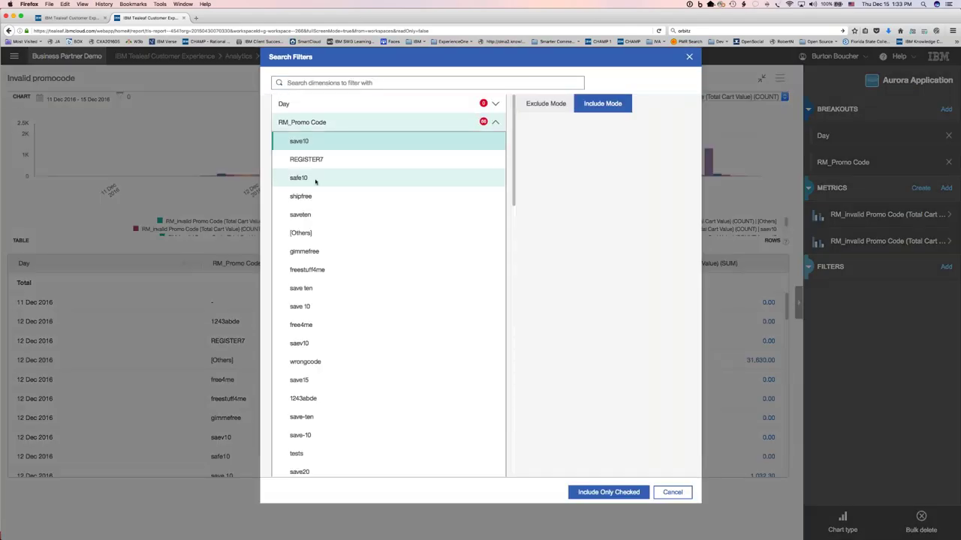
{"action": "left_click", "coordinate": [608, 492]}
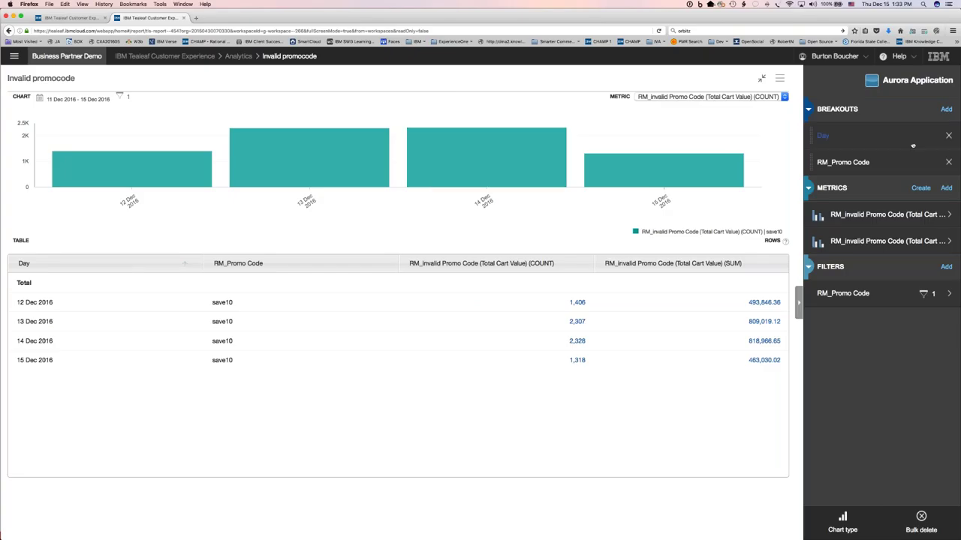
- Remove the Day breakout from the report and check the save10 bar in the chart
{"action": "left_click", "coordinate": [949, 137]}
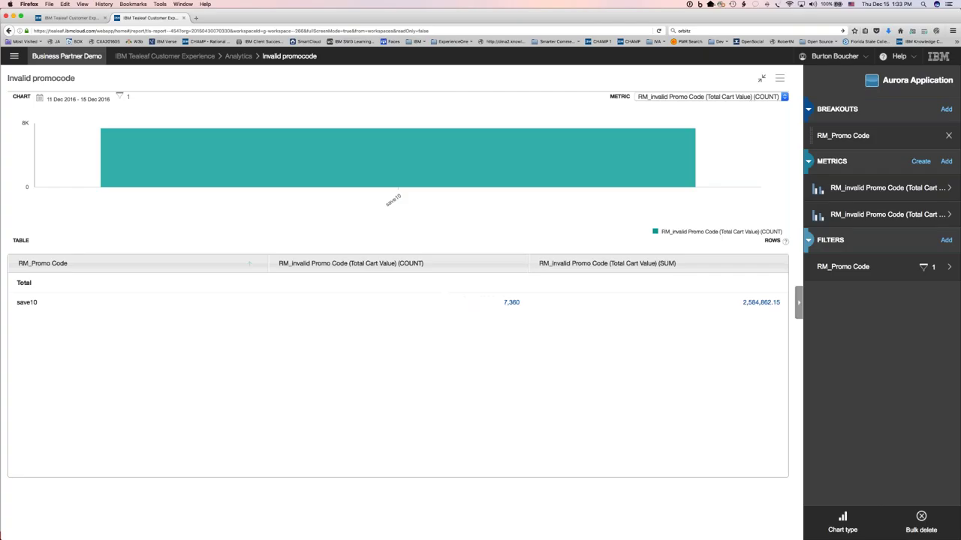
{"action": "mouse_move", "coordinate": [385, 167]}
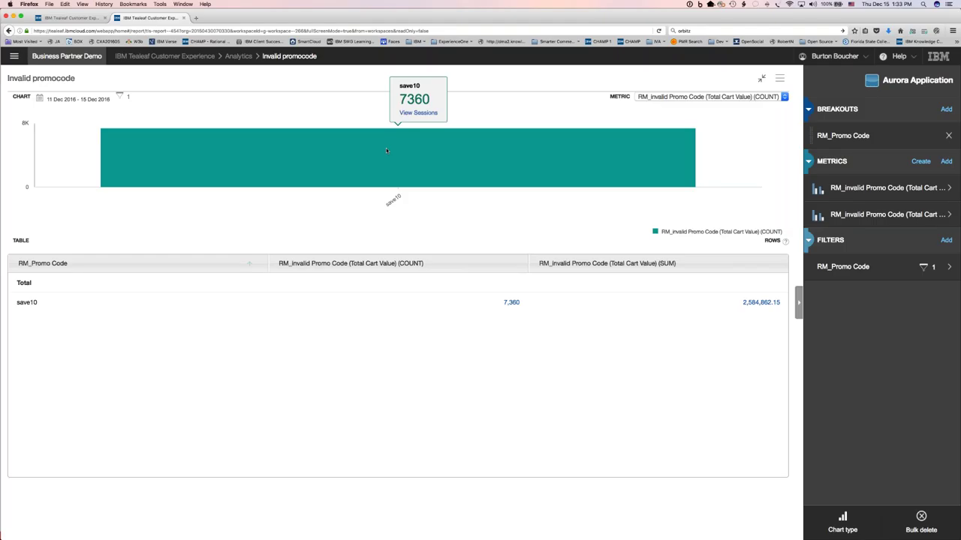
- Switch the Invalid promocode chart to the RM_invalid Promo Code (Total Cart Value) (SUM) metric and inspect the save10 bar
{"action": "left_click", "coordinate": [784, 97]}
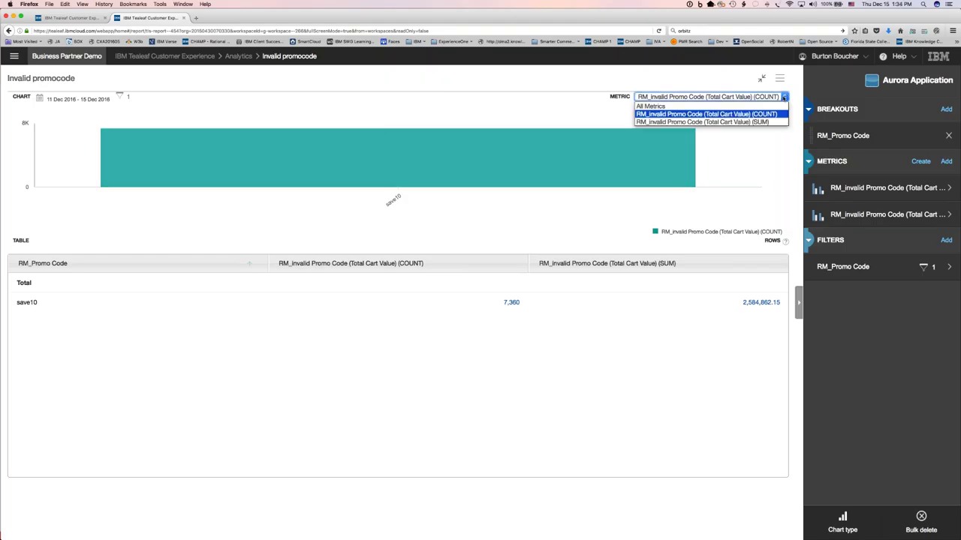
{"action": "left_click", "coordinate": [740, 123]}
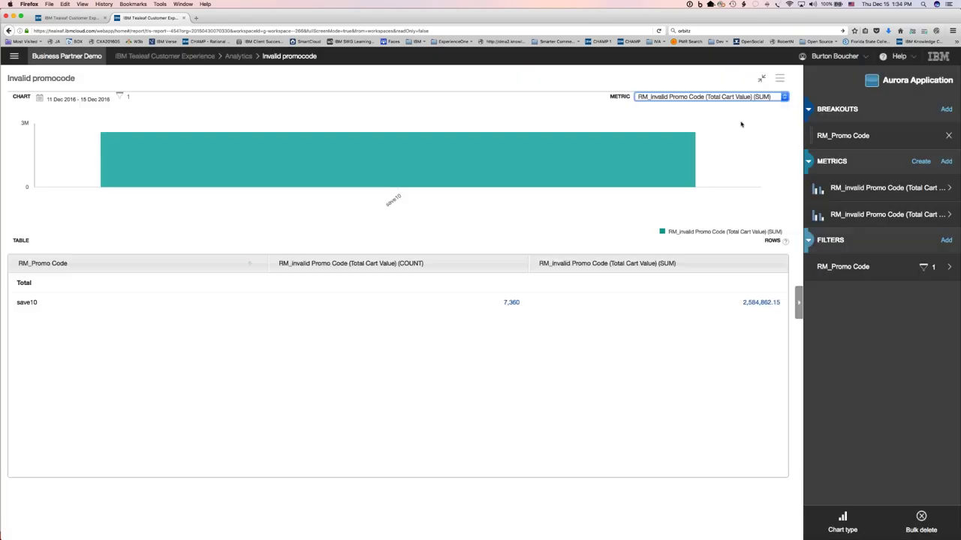
{"action": "mouse_move", "coordinate": [493, 151]}
- Start scheduling the Invalid promocode report in Excel format, covering the most recent 2 days including today
{"action": "left_click", "coordinate": [779, 80]}
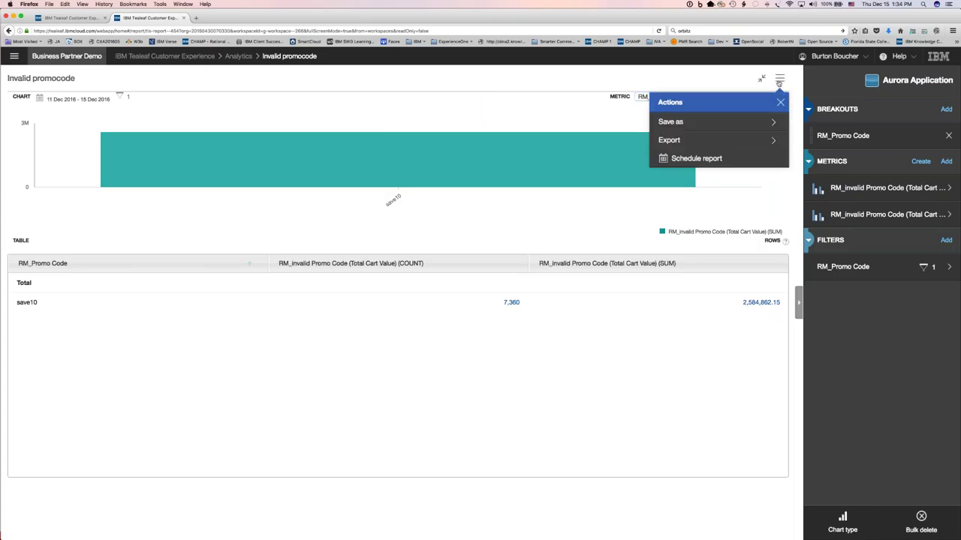
{"action": "left_click", "coordinate": [698, 159]}
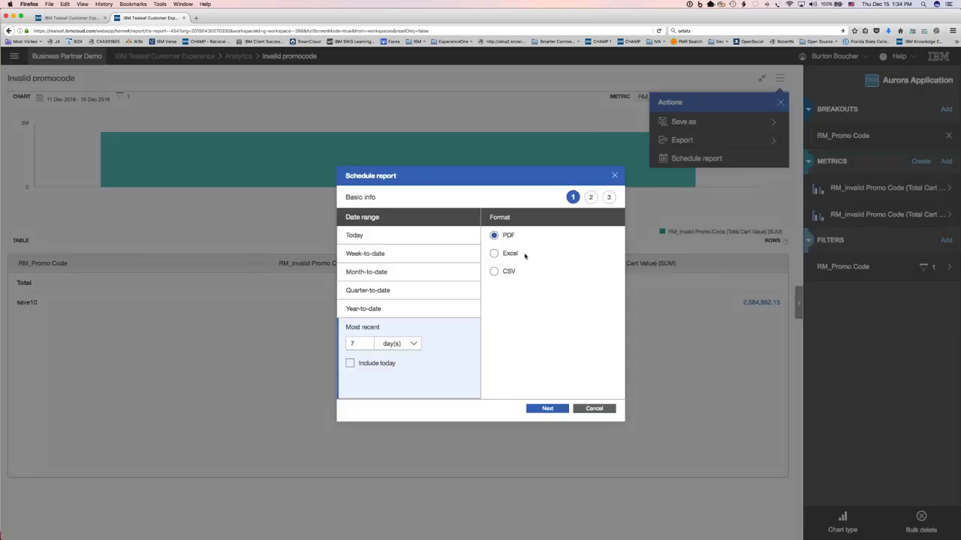
{"action": "left_click", "coordinate": [495, 254]}
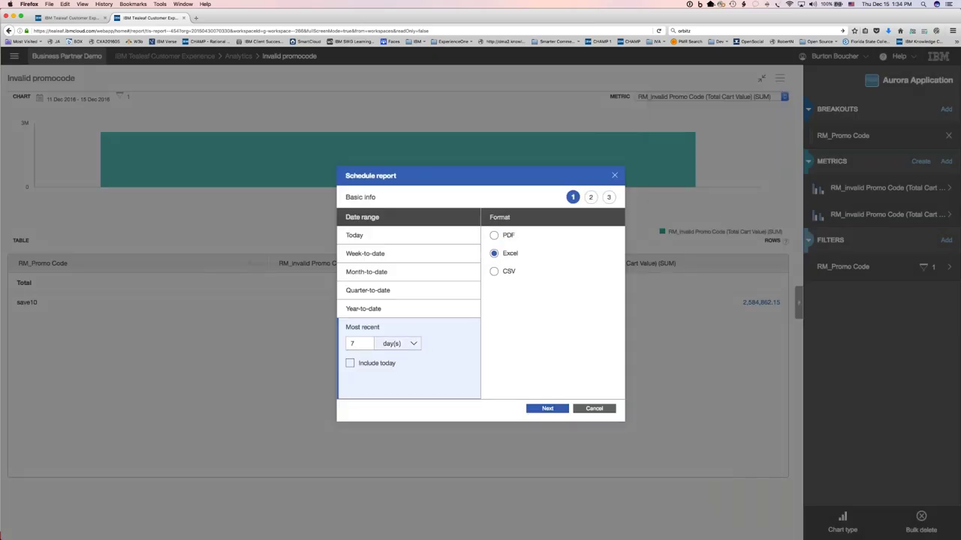
{"action": "left_click_drag", "start_coordinate": [368, 344], "coordinate": [330, 343]}
{"action": "type", "text": "2"}
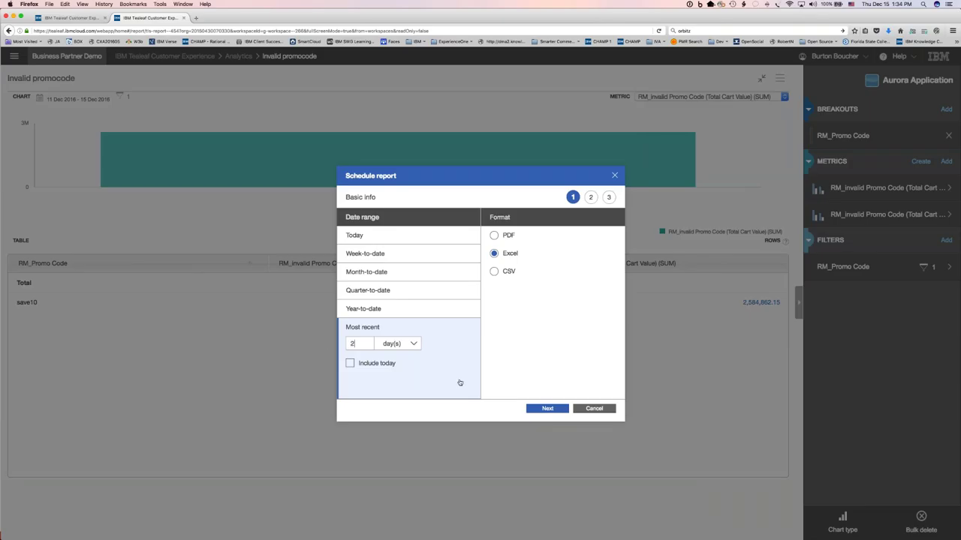
{"action": "left_click", "coordinate": [350, 363]}
{"action": "left_click", "coordinate": [544, 412]}
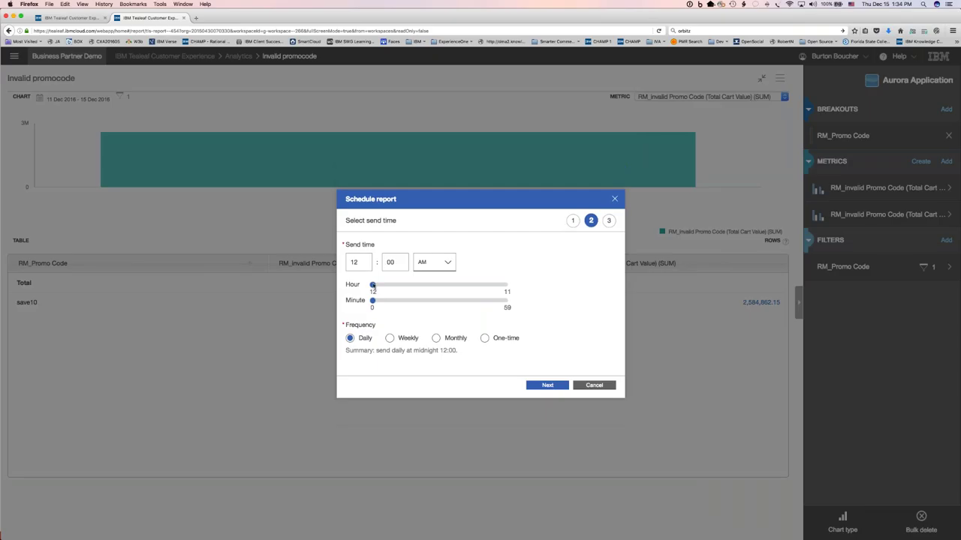
- Accept daily delivery at 12:00 AM and the prefilled recipient details, submit the report schedule, and close the dialog
{"action": "left_click", "coordinate": [548, 386]}
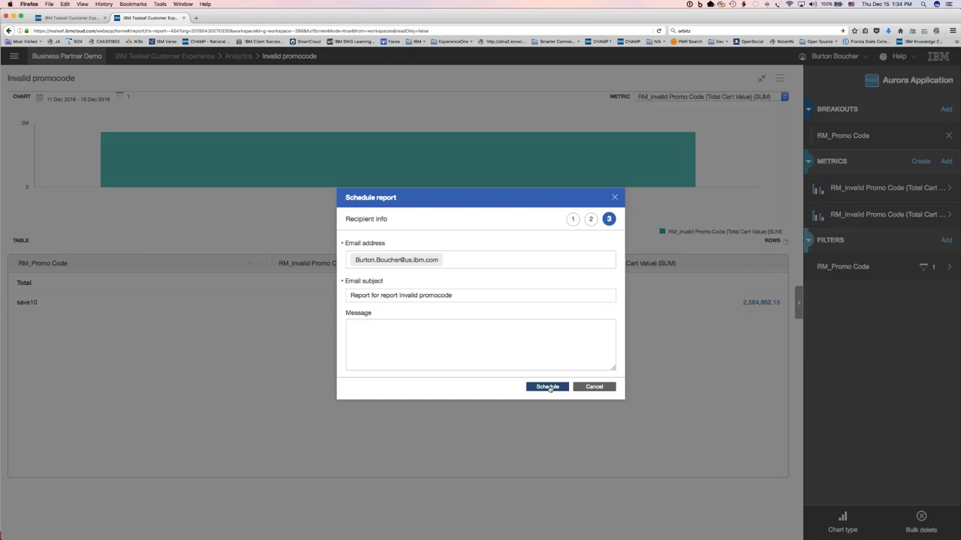
{"action": "left_click", "coordinate": [548, 388]}
{"action": "left_click", "coordinate": [614, 198]}
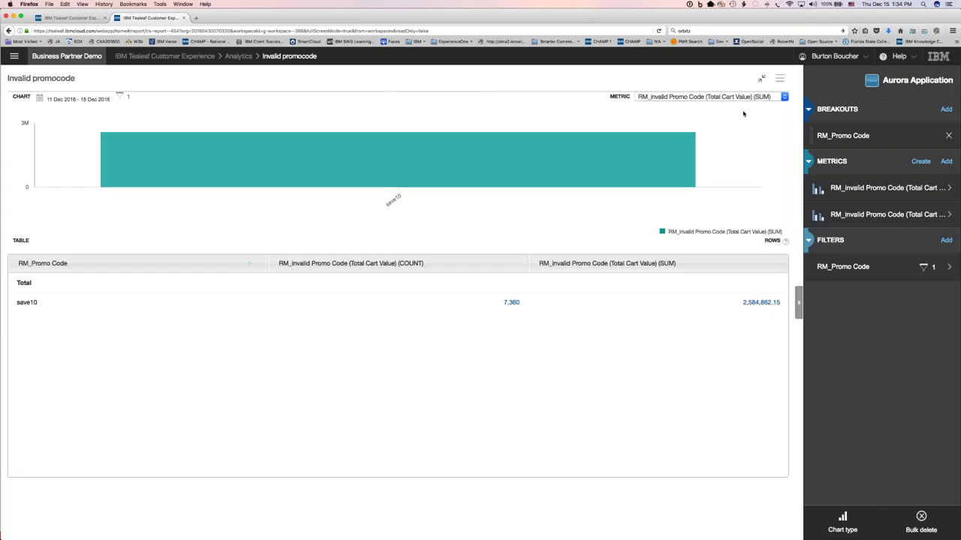
- Open the session list behind the save10 bar and sort it by User Login ID in descending order
{"action": "mouse_move", "coordinate": [471, 177]}
{"action": "left_click", "coordinate": [426, 118]}
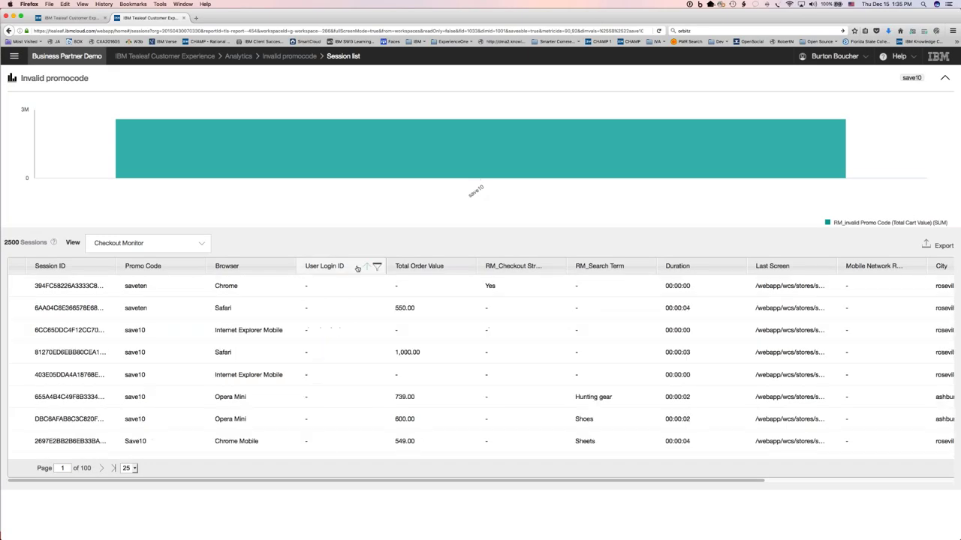
{"action": "left_click", "coordinate": [358, 268]}
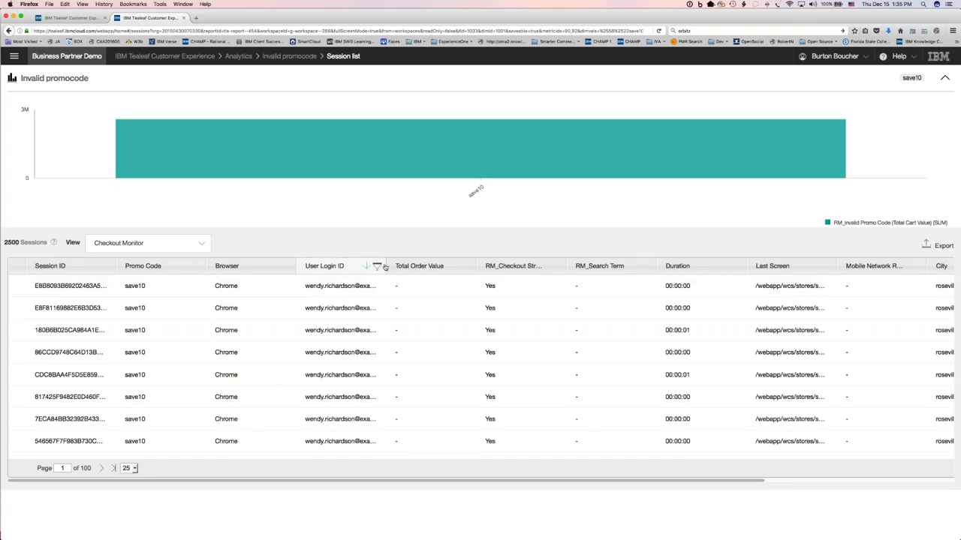
- Check which export targets the session list offers, and close the list of targets without exporting
{"action": "left_click", "coordinate": [939, 248]}
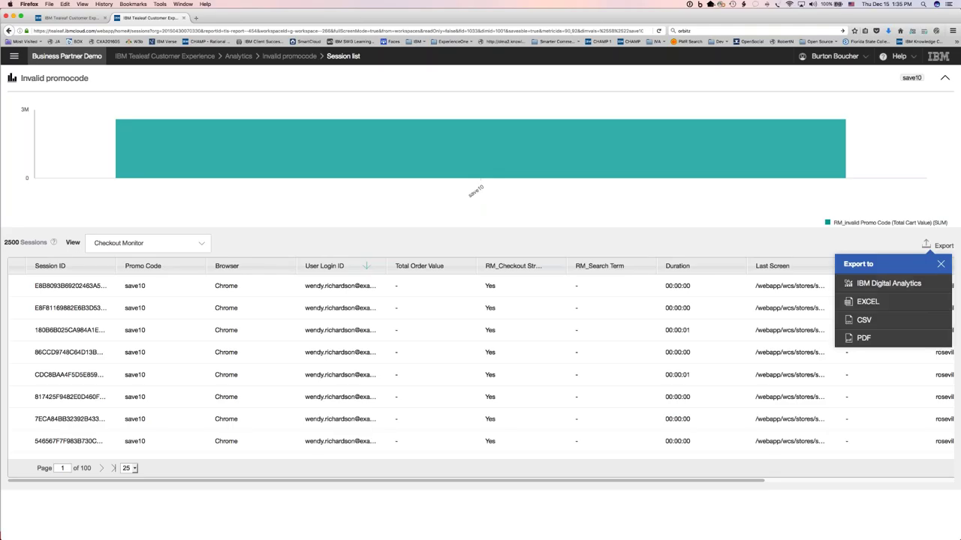
{"action": "left_click", "coordinate": [941, 265]}
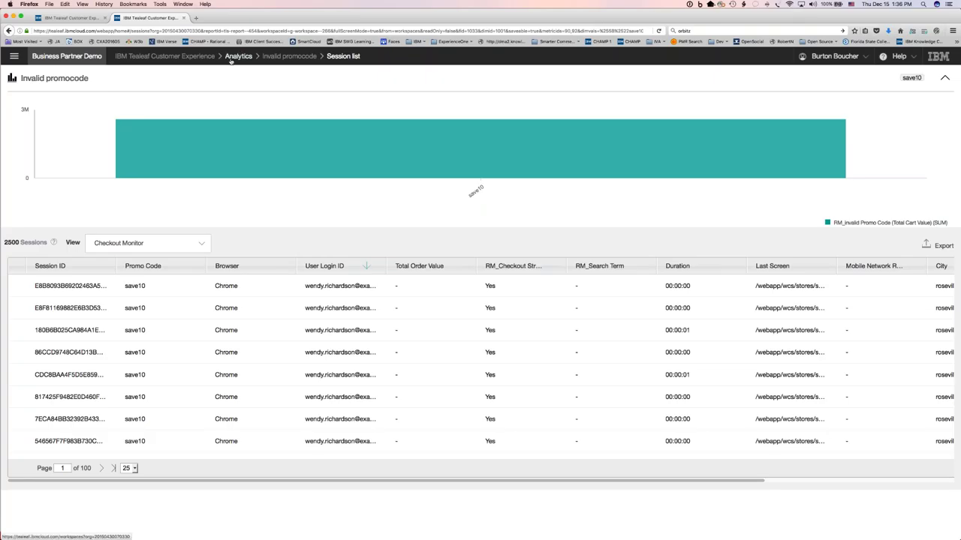
- Return to the Analytics workspaces and examine the Promo Code Demo (Aurora) charts on checkouts, abandonment by browser, invalid promo codes, and cart value
{"action": "left_click", "coordinate": [237, 57]}
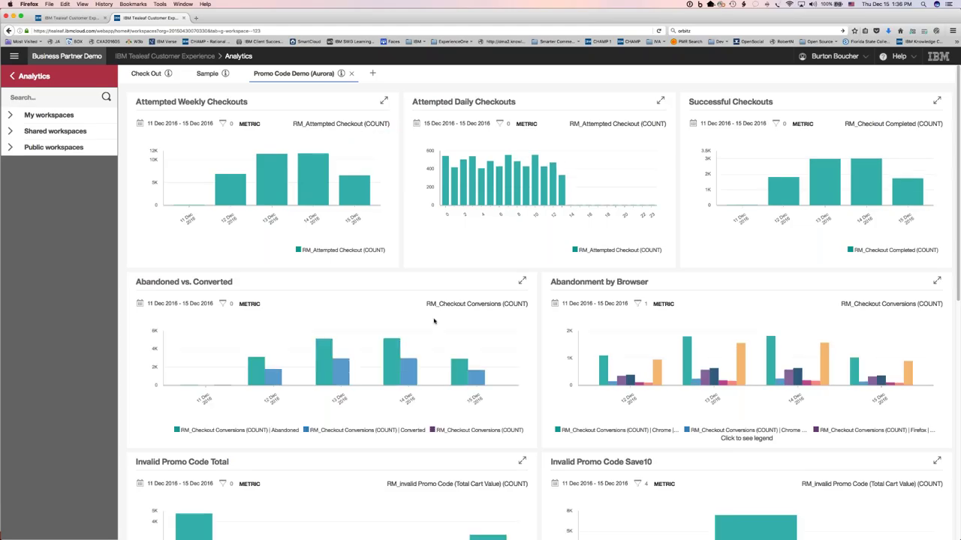
{"action": "scroll", "coordinate": [434, 321], "scroll_direction": "down", "scroll_amount": 5}
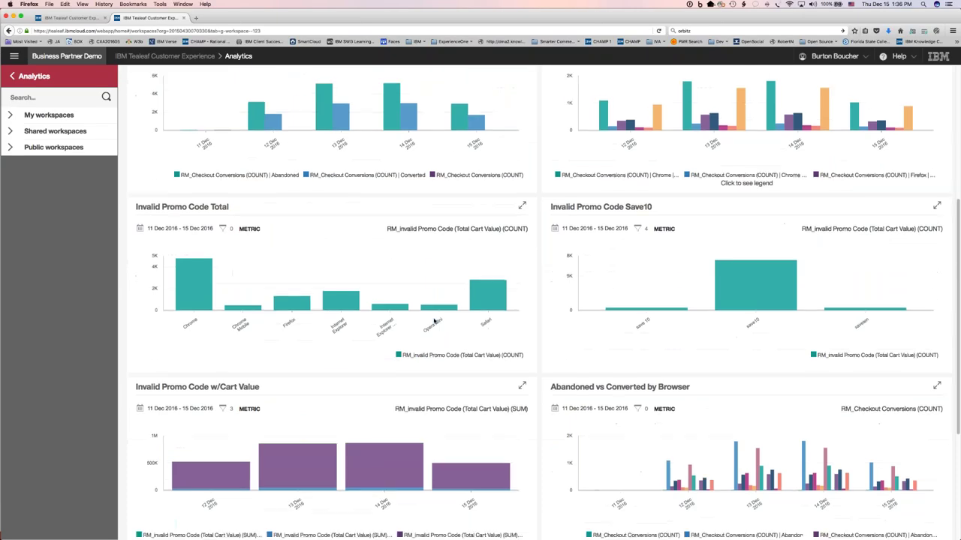
{"action": "scroll", "coordinate": [434, 321], "scroll_direction": "down", "scroll_amount": 2}
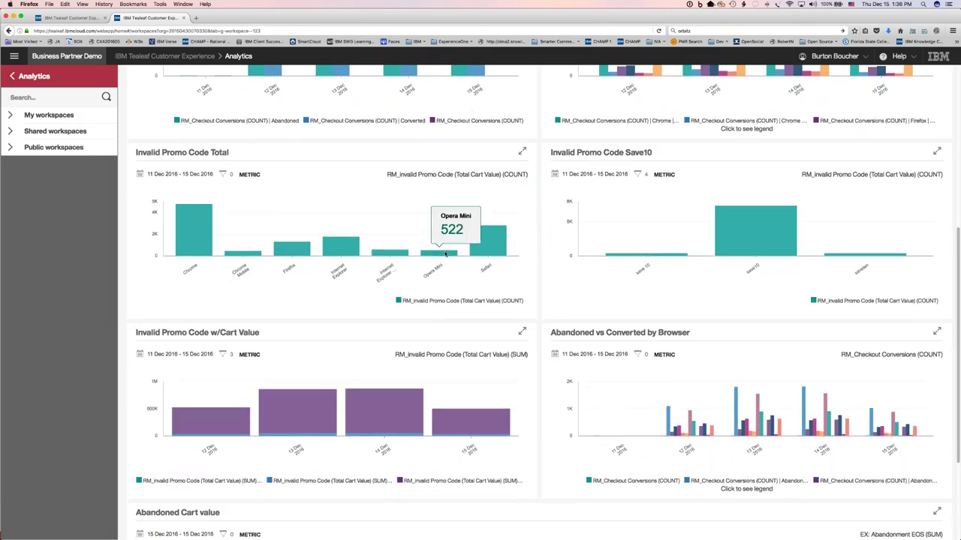
{"action": "mouse_move", "coordinate": [748, 231]}
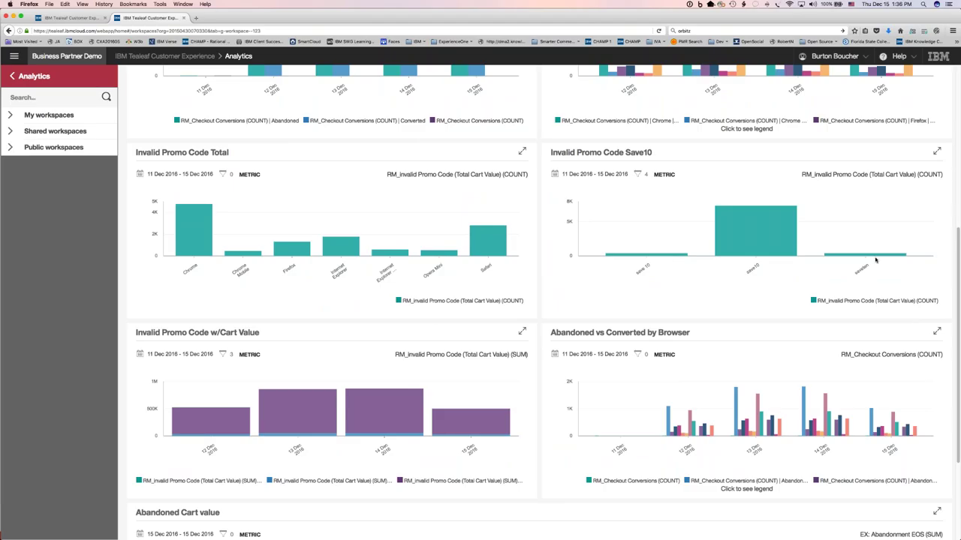
{"action": "mouse_move", "coordinate": [873, 257]}
{"action": "scroll", "coordinate": [688, 285], "scroll_direction": "down", "scroll_amount": 4}
{"action": "scroll", "coordinate": [687, 285], "scroll_direction": "up", "scroll_amount": 2}
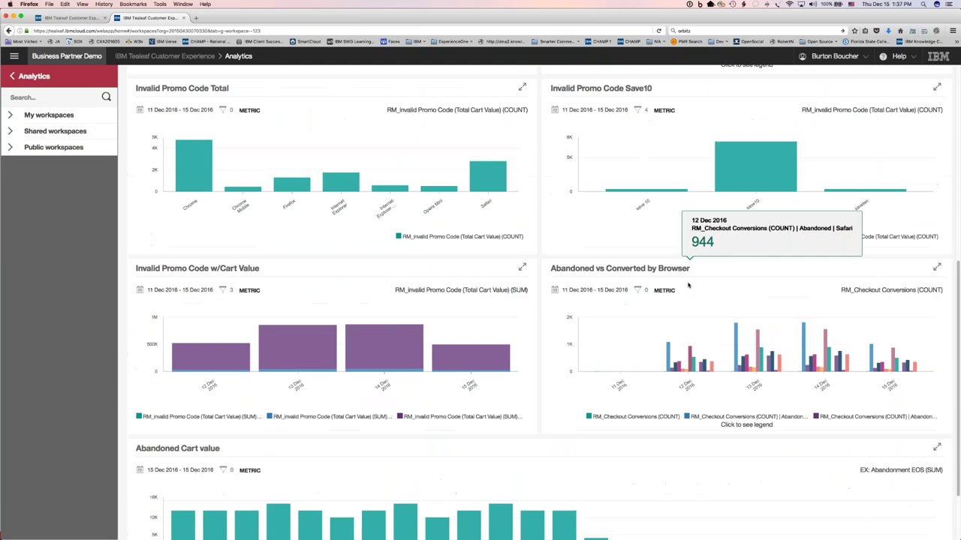
{"action": "scroll", "coordinate": [688, 285], "scroll_direction": "down", "scroll_amount": 3}
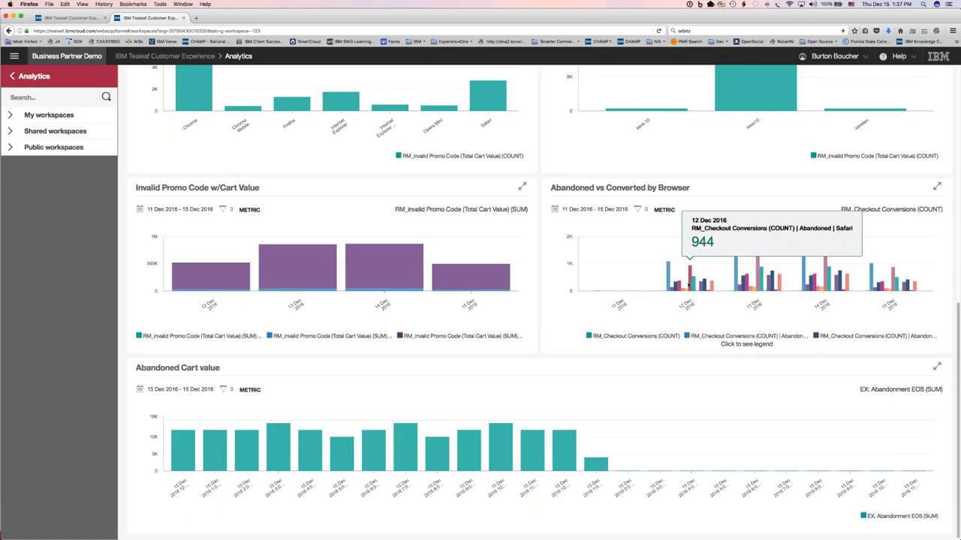
{"action": "scroll", "coordinate": [687, 285], "scroll_direction": "up", "scroll_amount": 13}
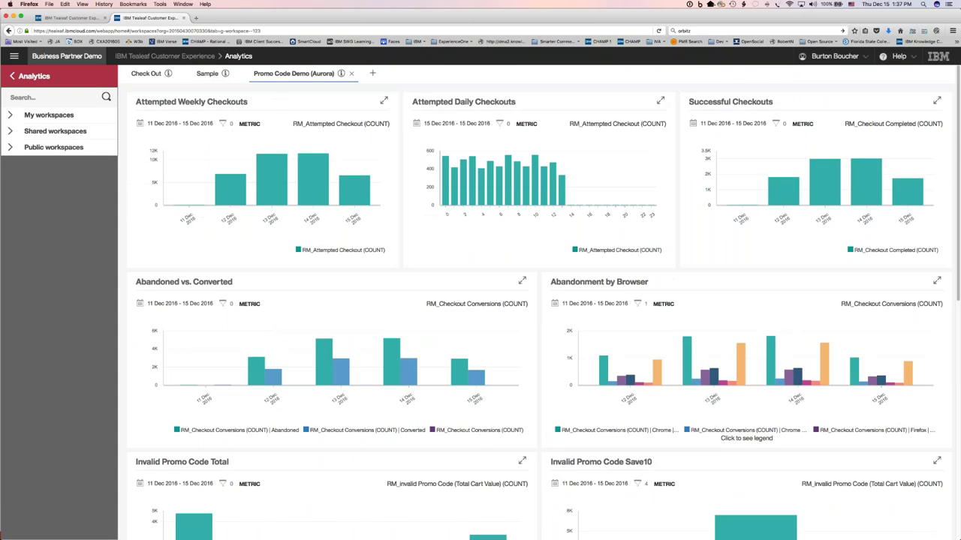
- Open the Sample workspace, examine its widgets from the weekly charts through the checkout funnel to the map, and return to the main navigation
{"action": "left_click", "coordinate": [208, 73]}
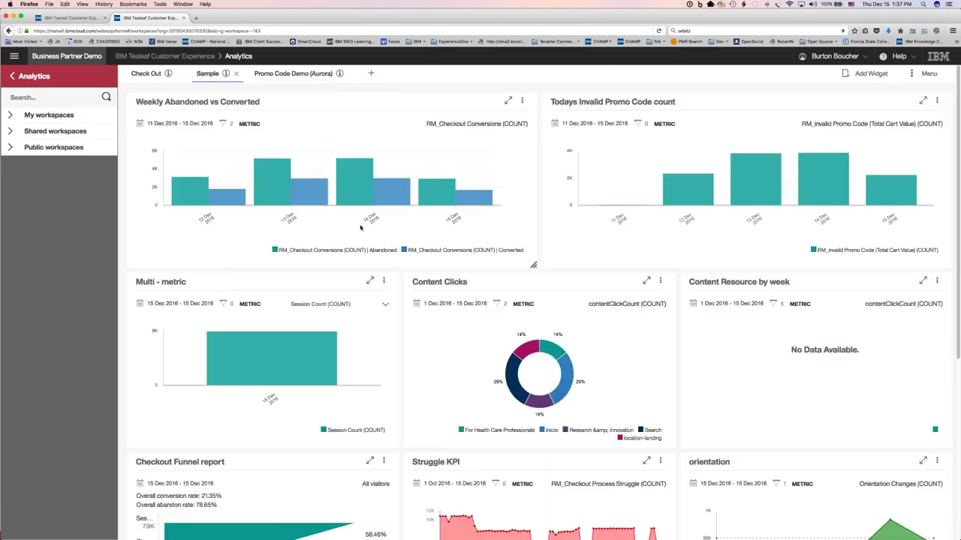
{"action": "scroll", "coordinate": [504, 355], "scroll_direction": "down", "scroll_amount": 5}
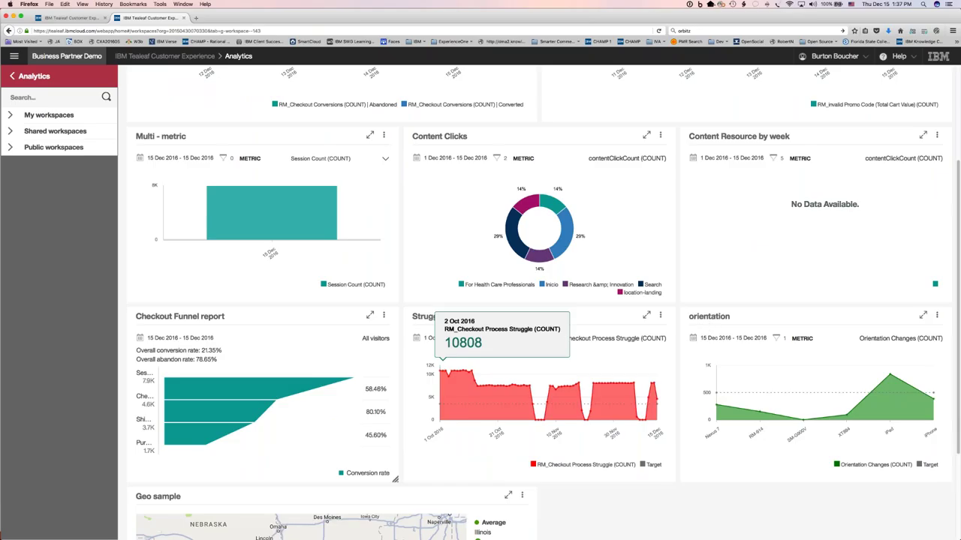
{"action": "scroll", "coordinate": [463, 364], "scroll_direction": "down", "scroll_amount": 3}
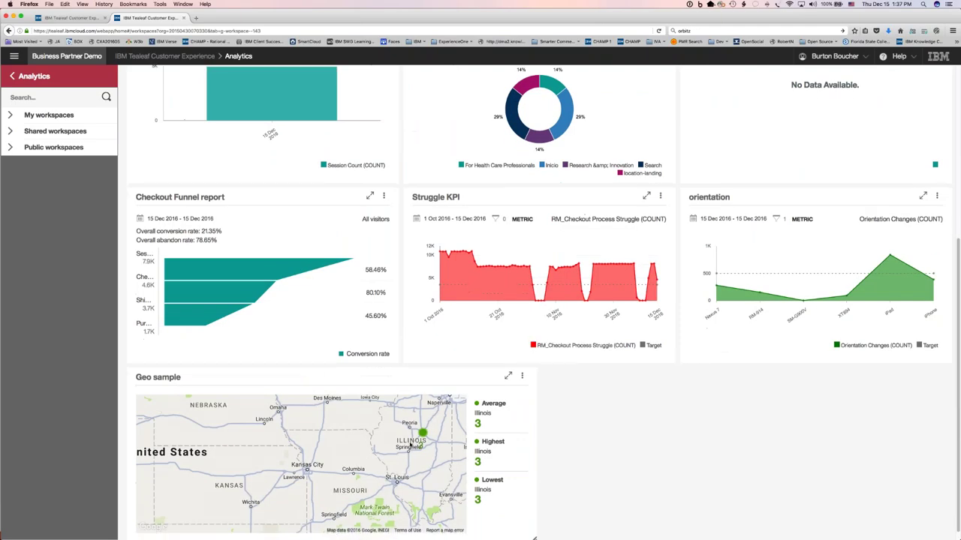
{"action": "scroll", "coordinate": [644, 394], "scroll_direction": "up", "scroll_amount": 7}
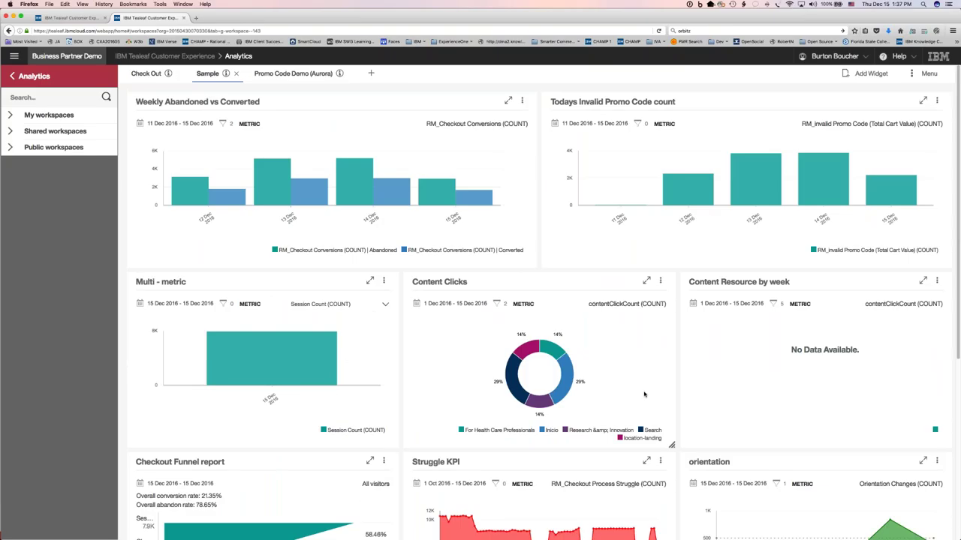
{"action": "left_click", "coordinate": [13, 76]}
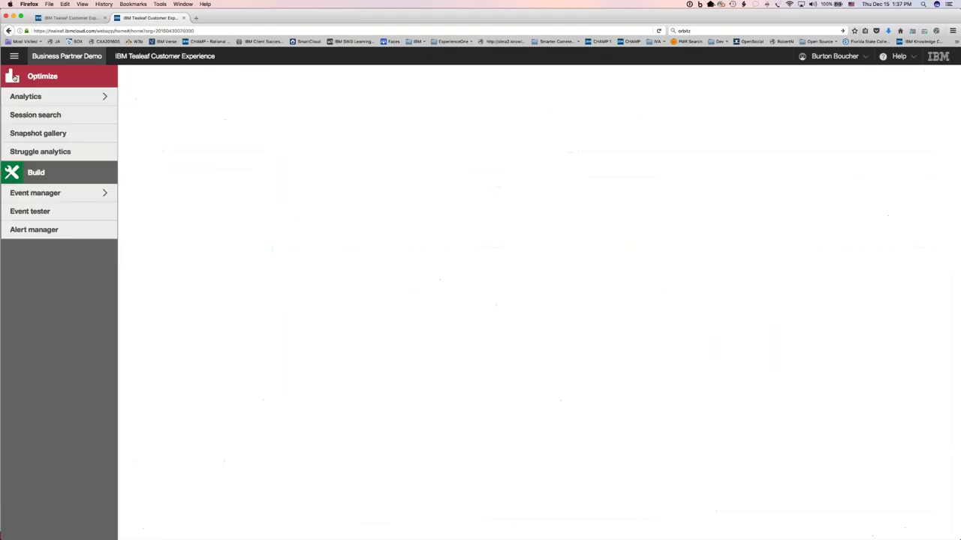